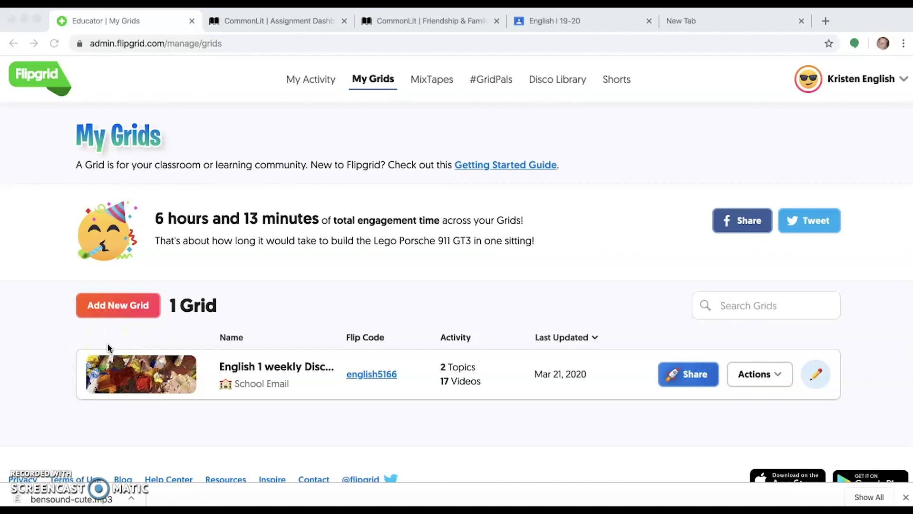
- Open the English 1 weekly Discussion grid and its COVID-19 And Technology topic
click(20, 316)
click(286, 383)
click(279, 374)
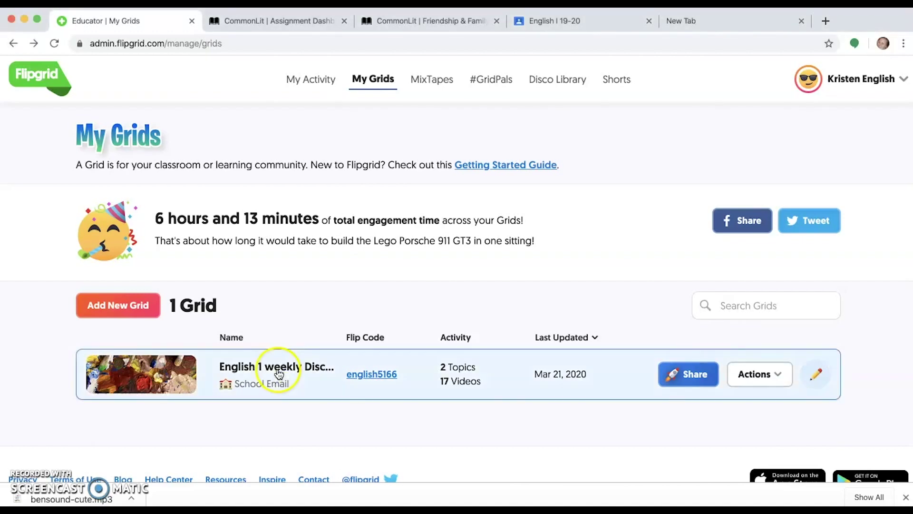
scroll(387, 393, down, 4)
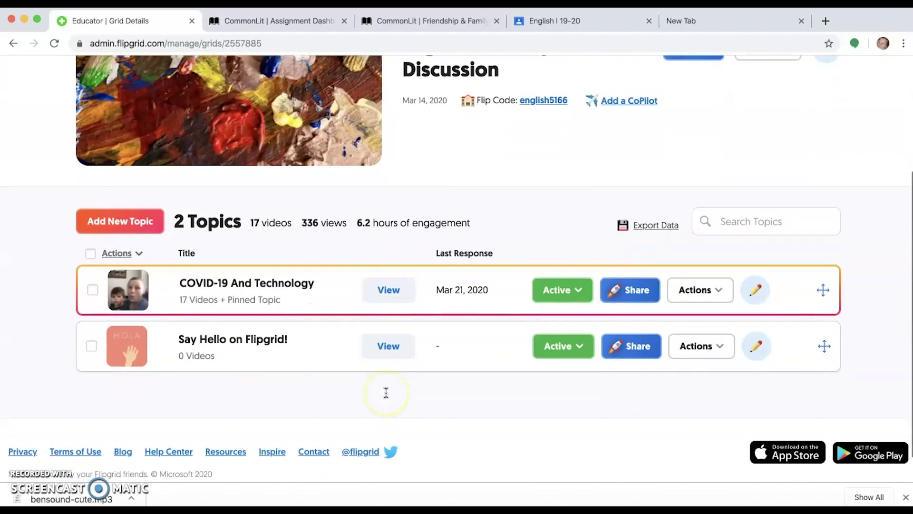
scroll(386, 393, down, 1)
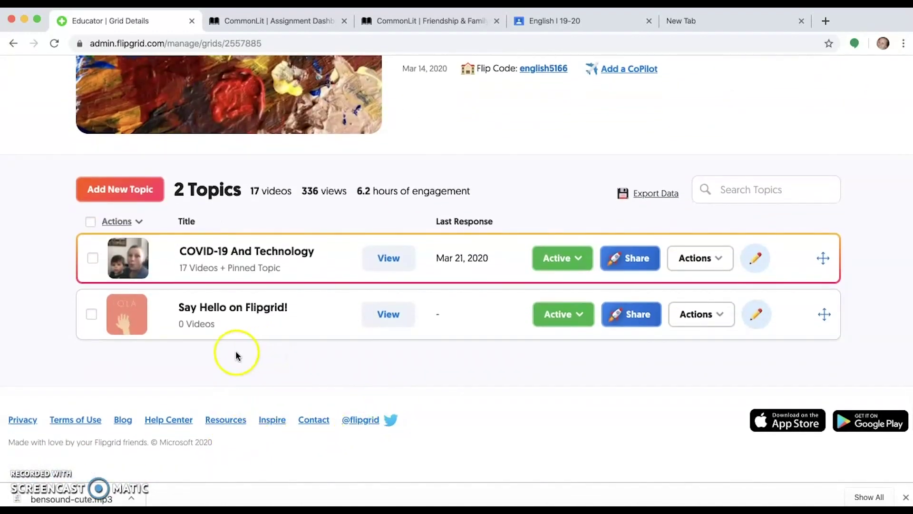
click(244, 256)
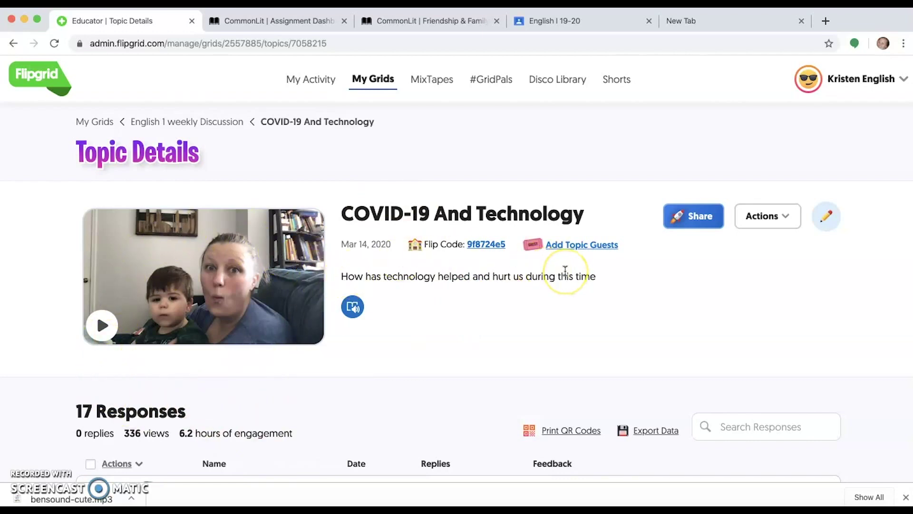
- Review the topic's prompt and the list of student responses with their dates and feedback scores
scroll(566, 271, down, 3)
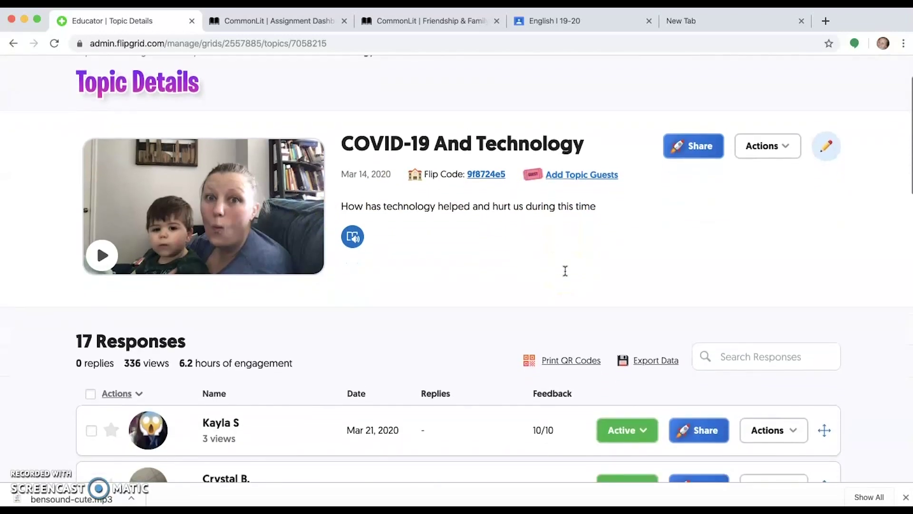
scroll(565, 270, down, 10)
scroll(566, 271, down, 14)
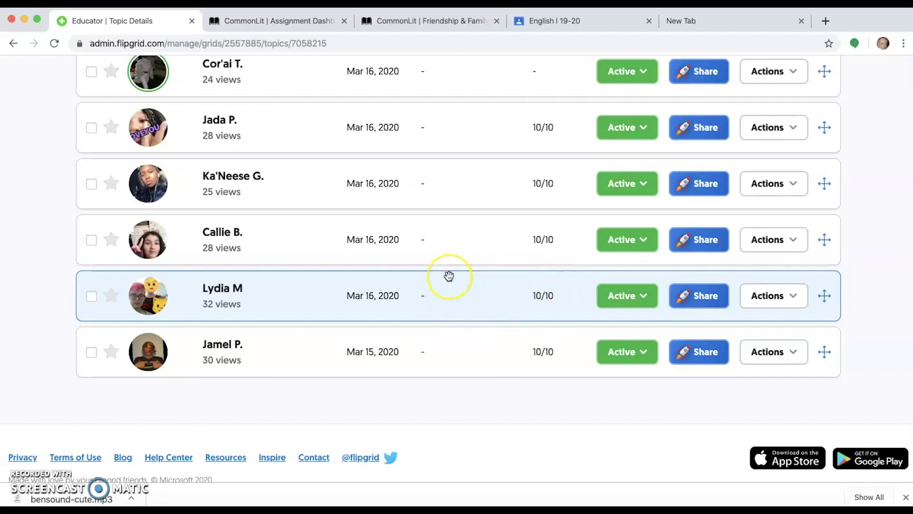
scroll(449, 276, up, 1)
scroll(450, 276, up, 5)
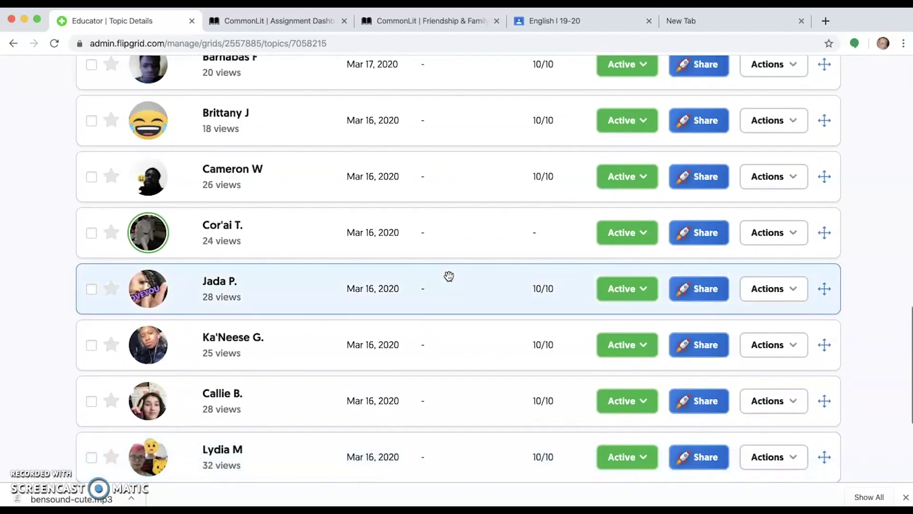
scroll(449, 277, up, 2)
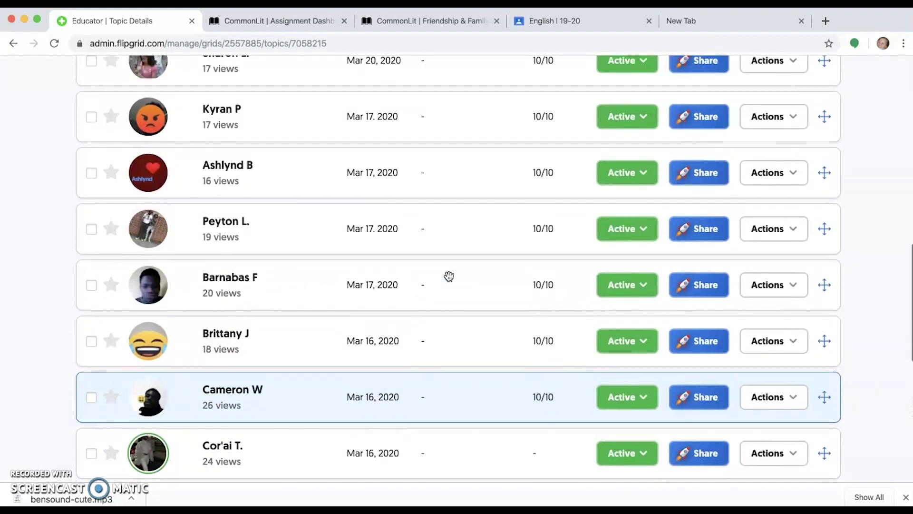
scroll(449, 276, up, 3)
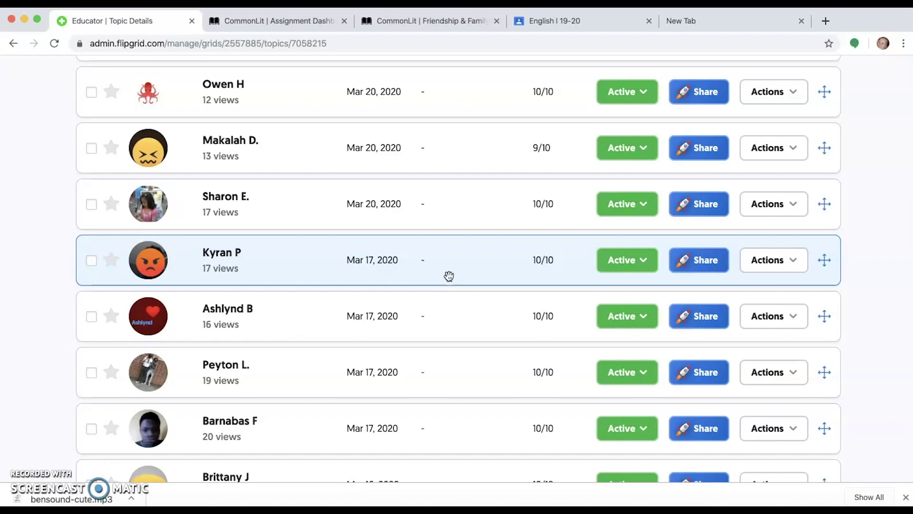
- Open the second-to-last student response, pause its video, and examine the rubric scores, comments and feedback-sharing options
scroll(449, 276, down, 10)
click(222, 315)
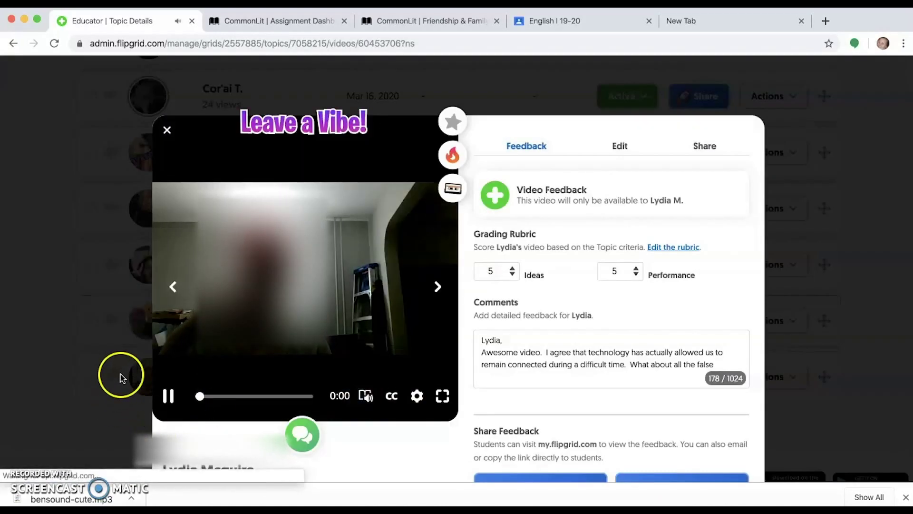
click(167, 396)
click(167, 396)
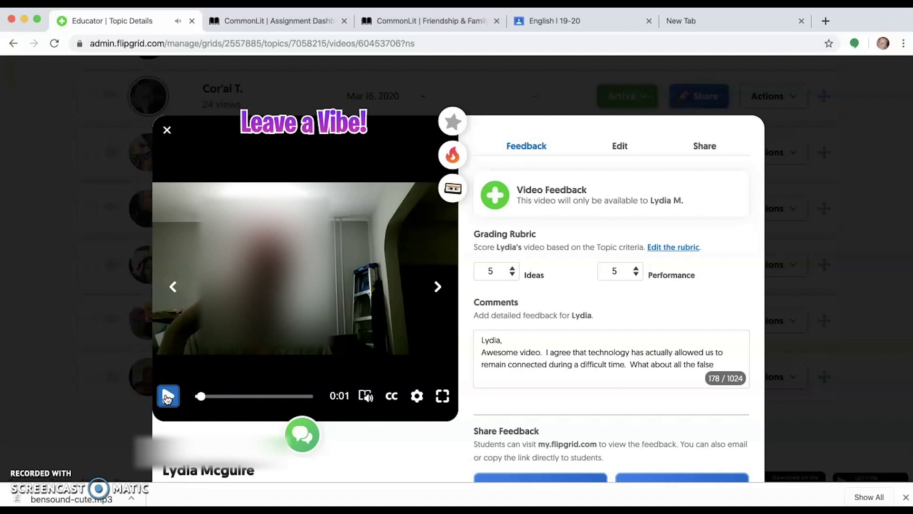
scroll(450, 386, down, 2)
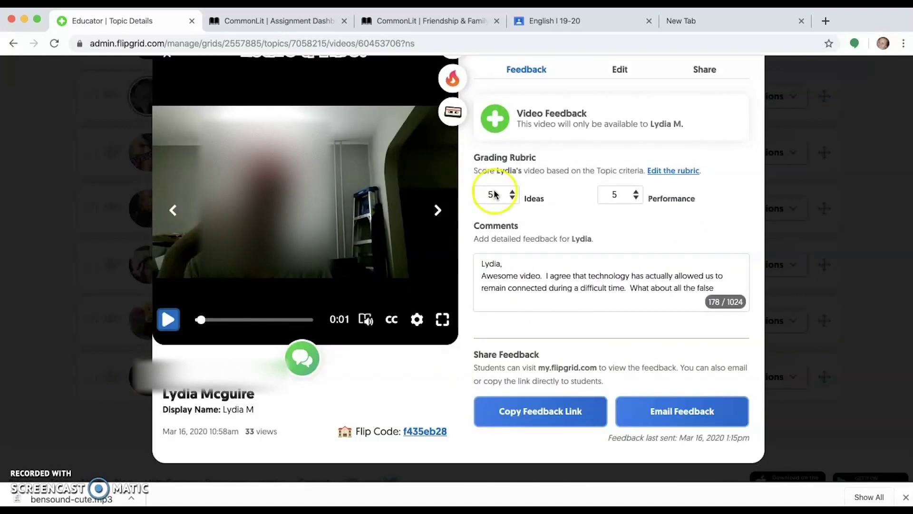
- Check the rubric editing page, return to the response's feedback, and close the response
click(681, 172)
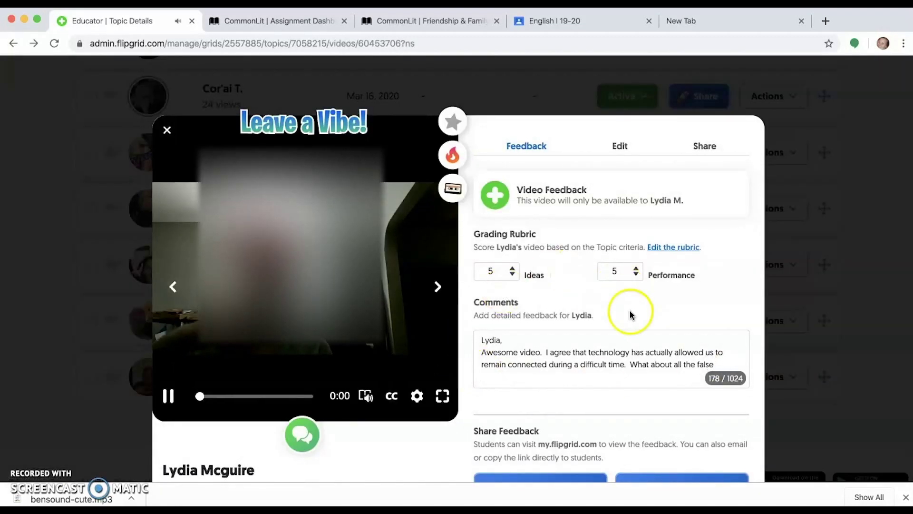
scroll(631, 310, down, 2)
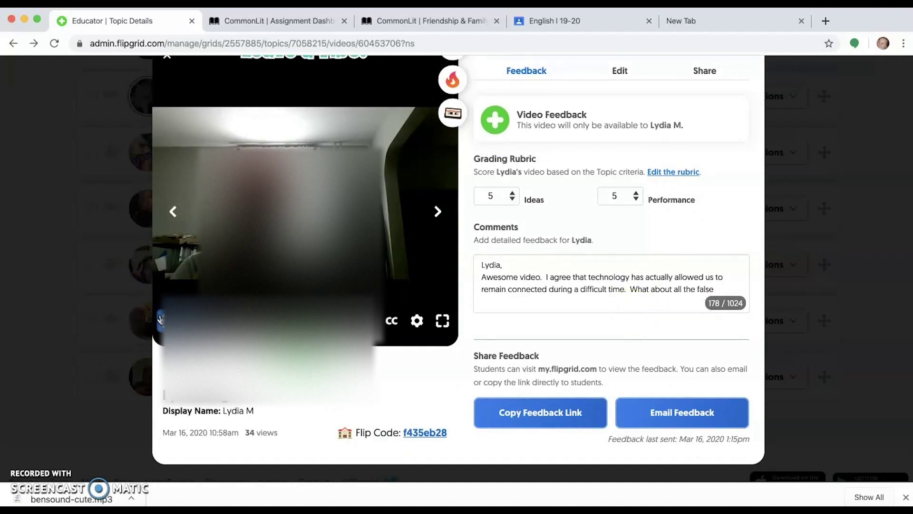
scroll(828, 164, up, 2)
click(827, 164)
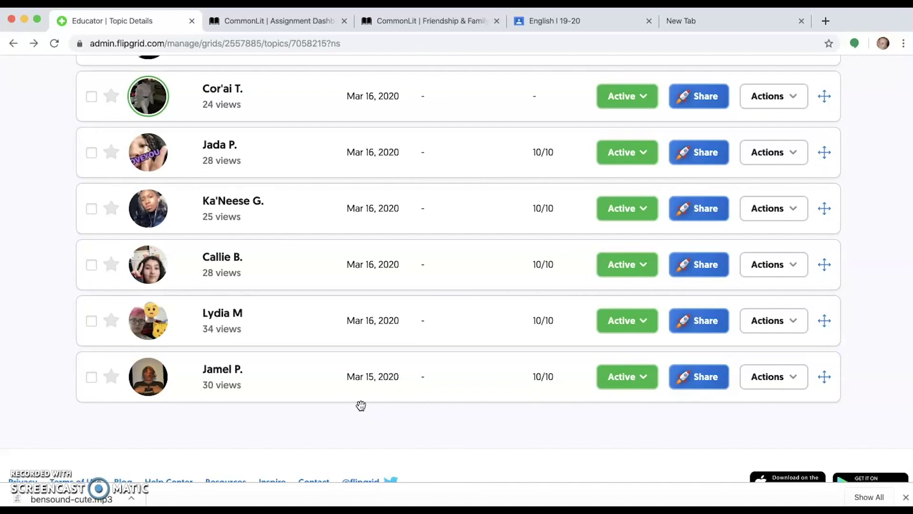
- Examine the actions available for the last student response, dismiss them, and return to the topic's details
click(784, 385)
scroll(771, 408, down, 4)
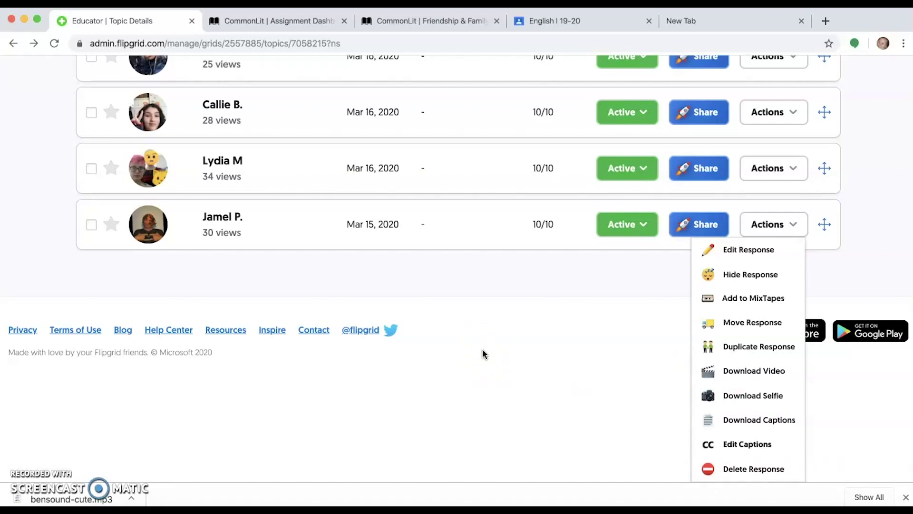
click(480, 350)
scroll(481, 300, up, 3)
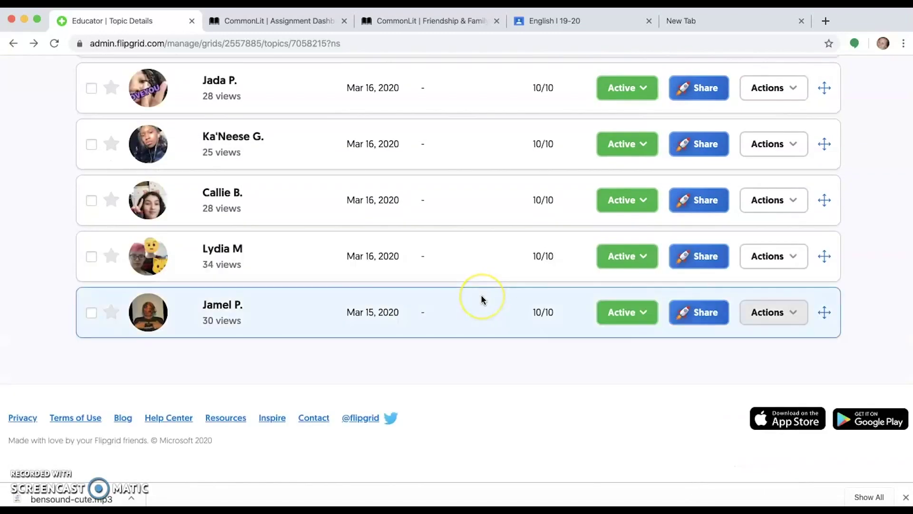
scroll(481, 300, up, 5)
scroll(481, 300, up, 10)
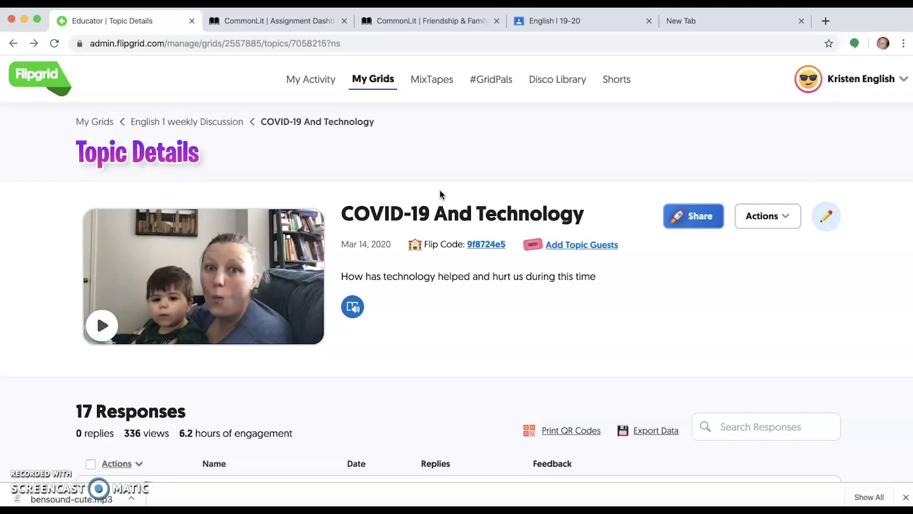
- Switch to CommonLit and open the Student Performance report for all classes
key(ctrl+Tab)
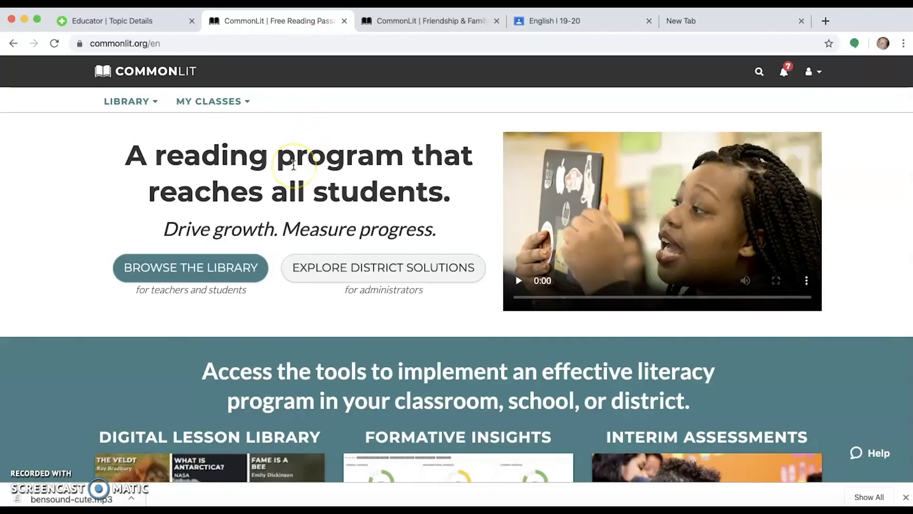
click(227, 101)
mouse_move(232, 127)
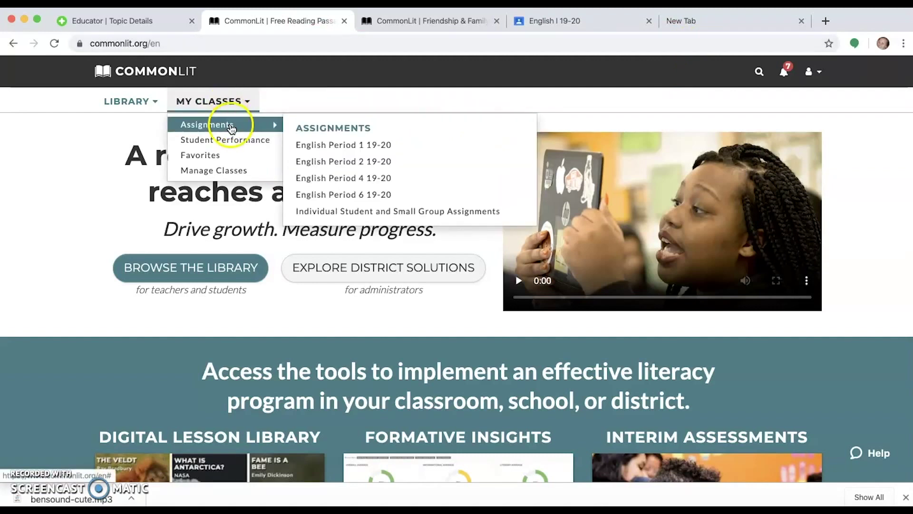
click(208, 140)
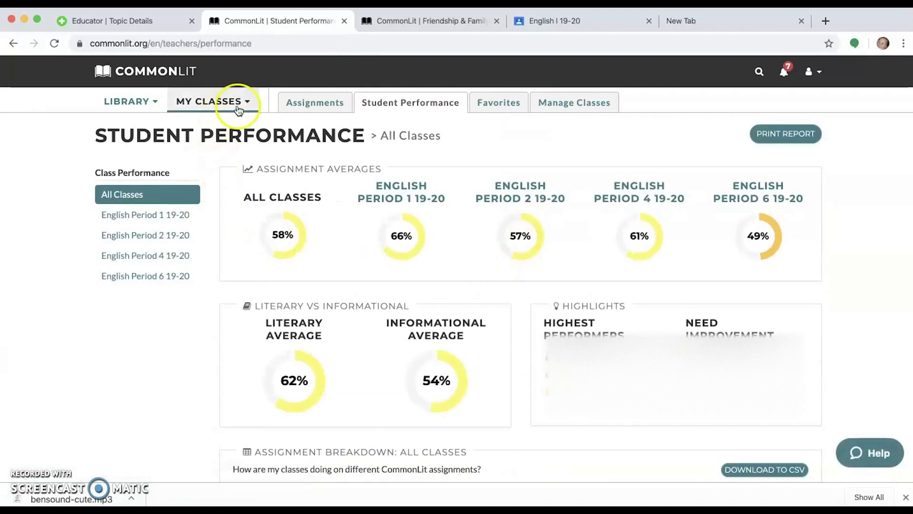
- Look over the class assignments and the Manage Classes page, and return to Student Performance
click(315, 108)
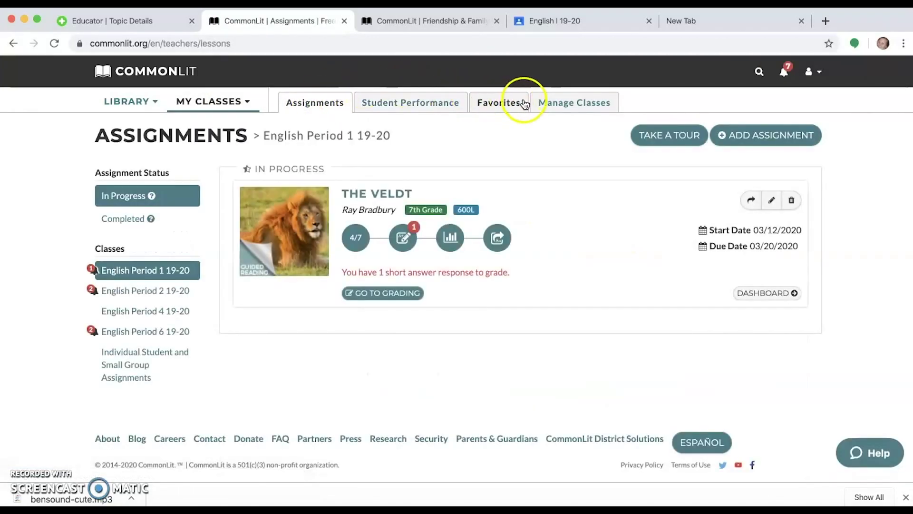
click(576, 104)
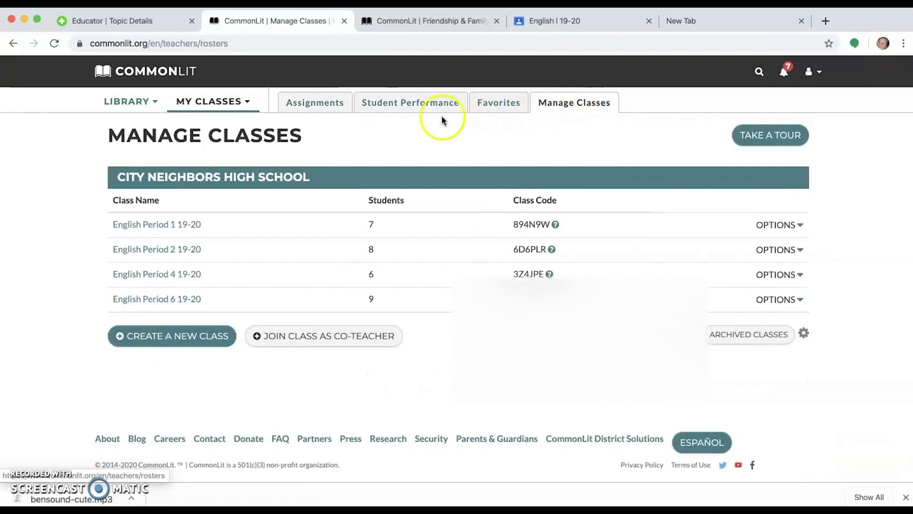
click(388, 103)
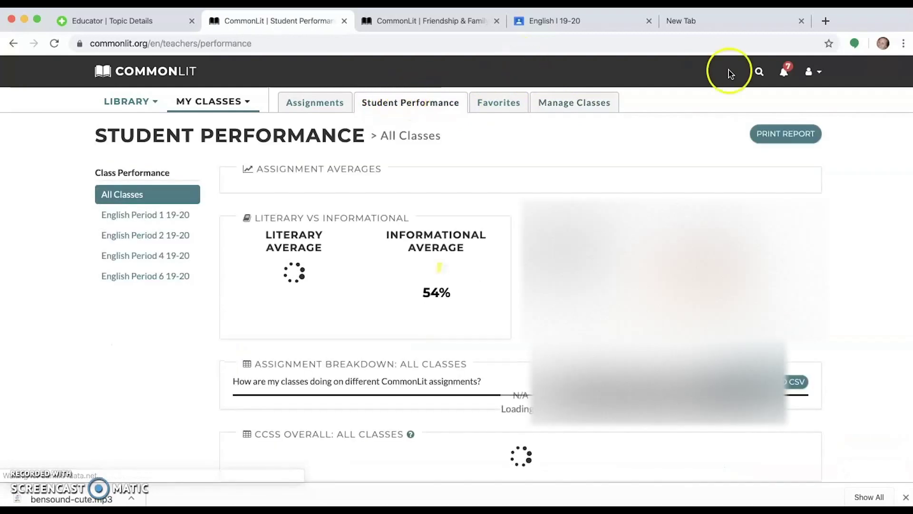
- Check the notifications for assignments with responses to grade, and close them
click(791, 75)
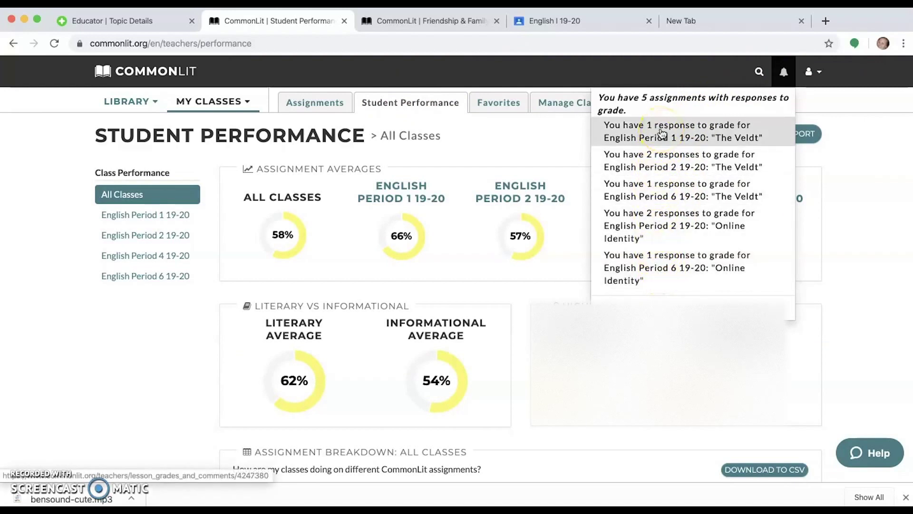
click(618, 264)
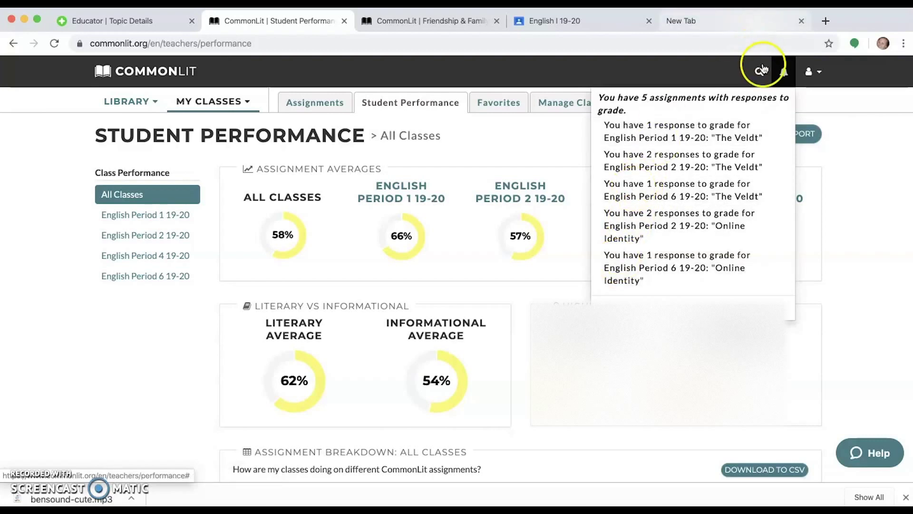
click(784, 72)
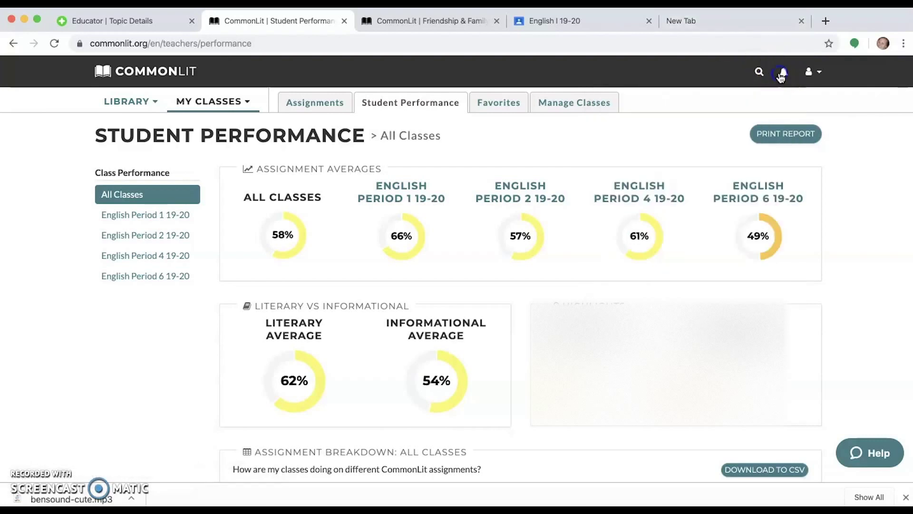
- Browse the library by book and open the To Kill a Mockingbird book pairings
click(134, 104)
click(129, 217)
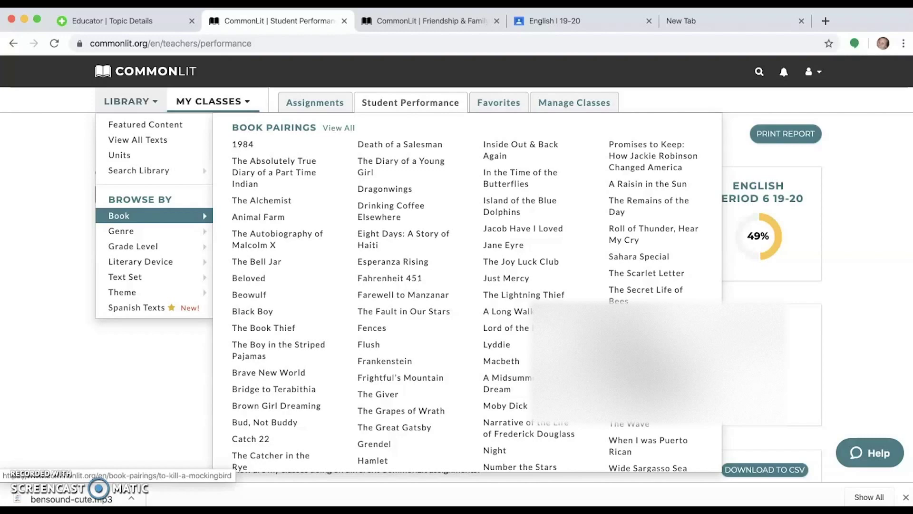
click(637, 385)
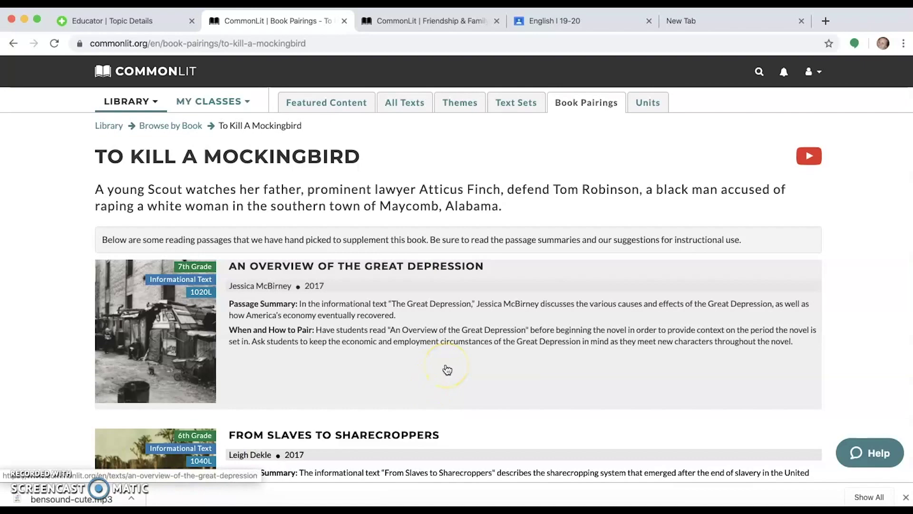
- Examine the reading passages paired with To Kill a Mockingbird, including their summaries and pairing suggestions
scroll(447, 370, down, 9)
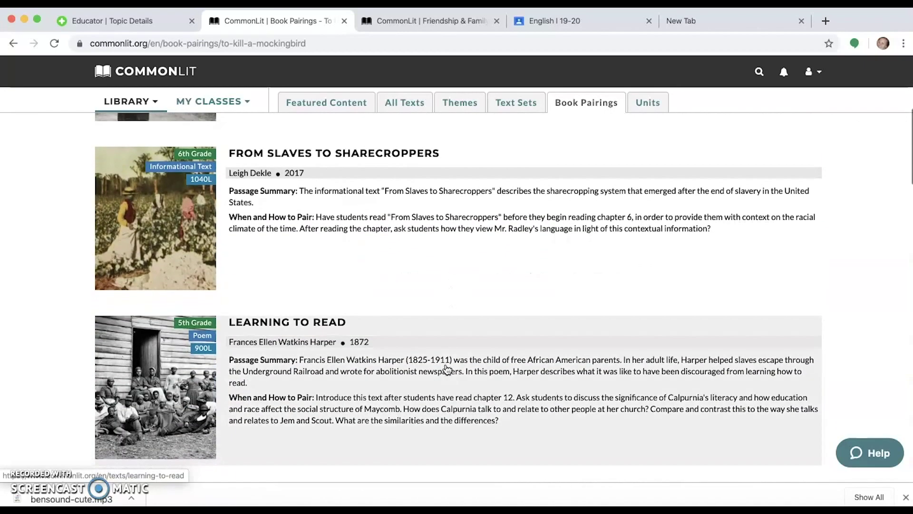
scroll(447, 370, down, 2)
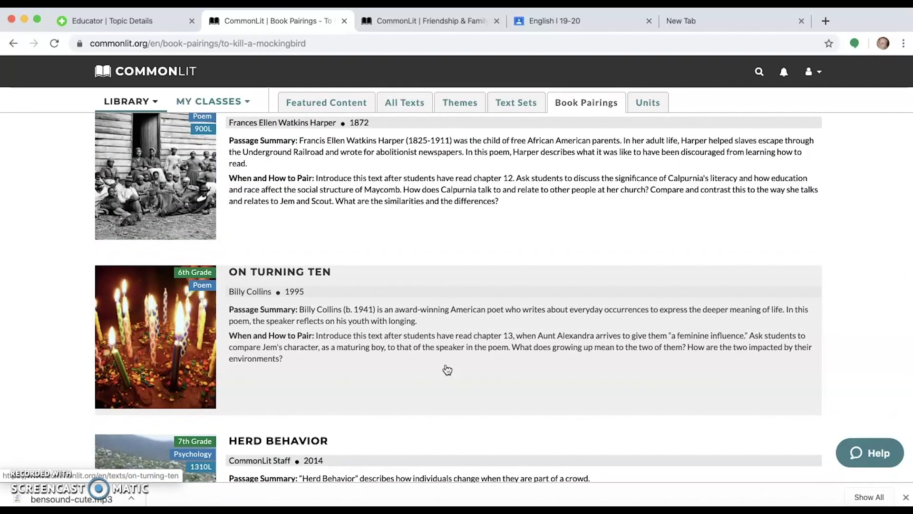
scroll(447, 370, down, 7)
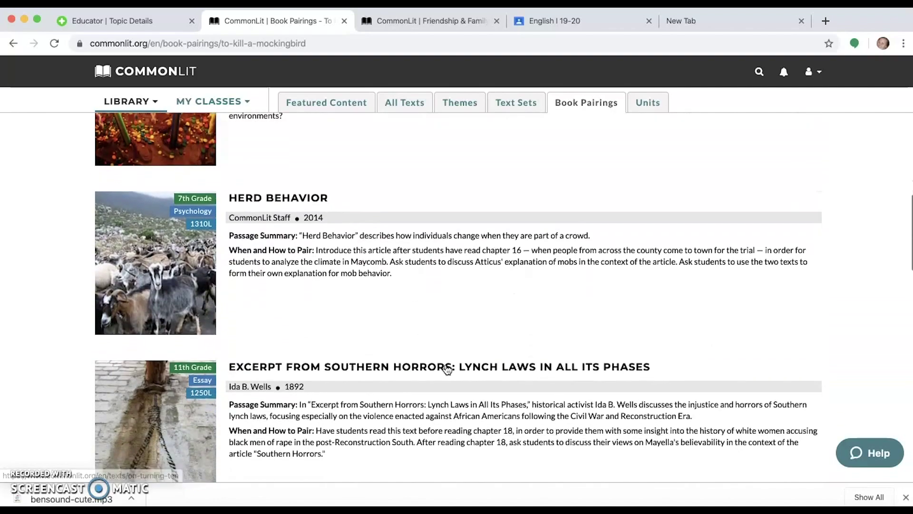
scroll(447, 370, down, 6)
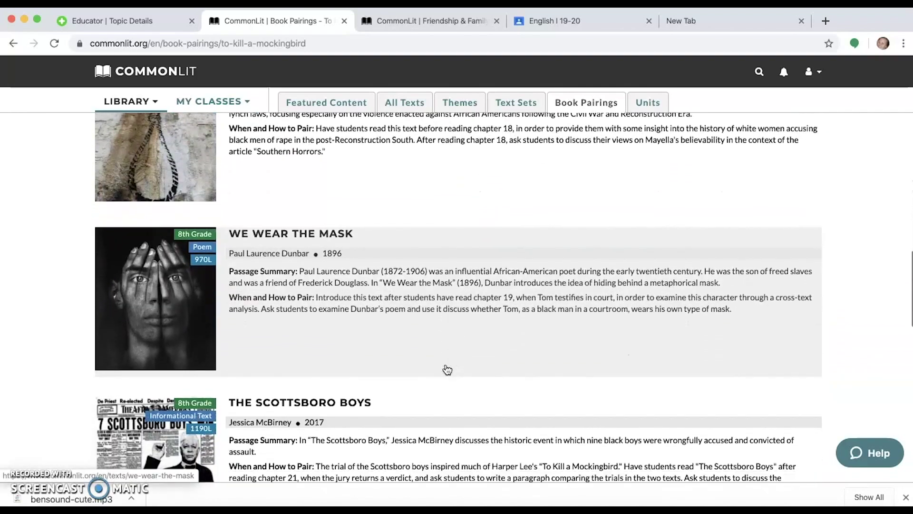
scroll(447, 369, down, 5)
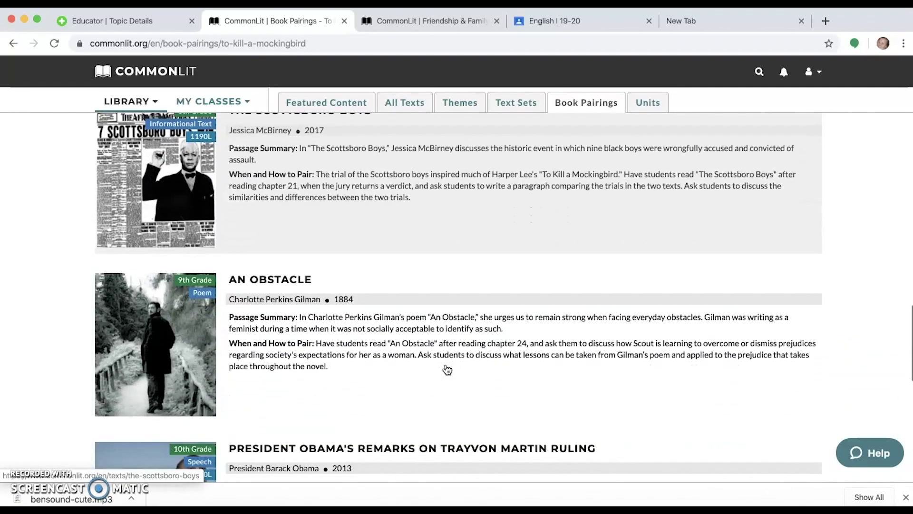
scroll(448, 369, up, 9)
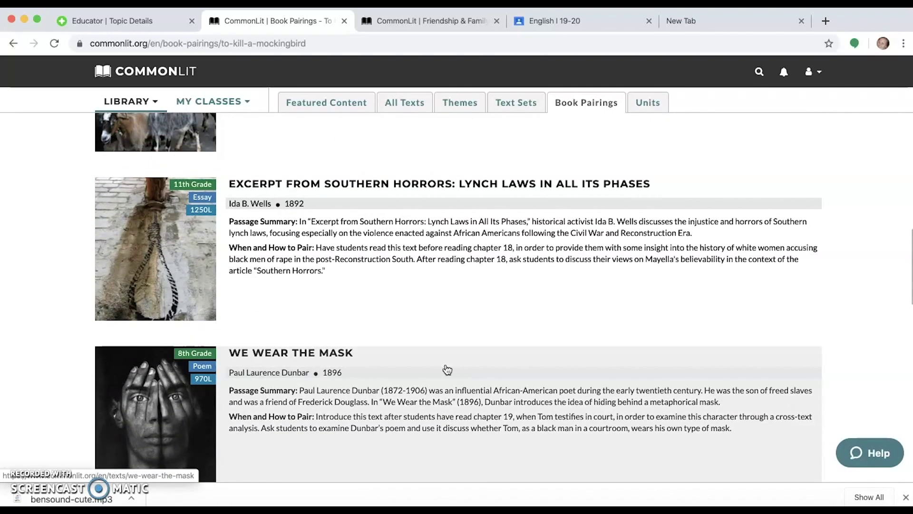
- Review the grade levels, genres and Lexile labels of the paired passages, ending at An Overview of the Great Depression
scroll(447, 370, up, 5)
scroll(447, 370, up, 2)
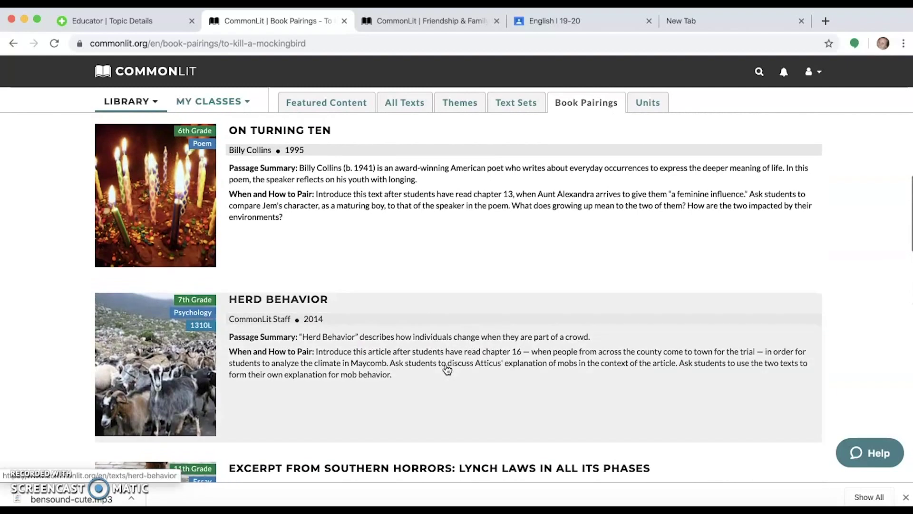
scroll(447, 369, up, 1)
scroll(447, 370, up, 1)
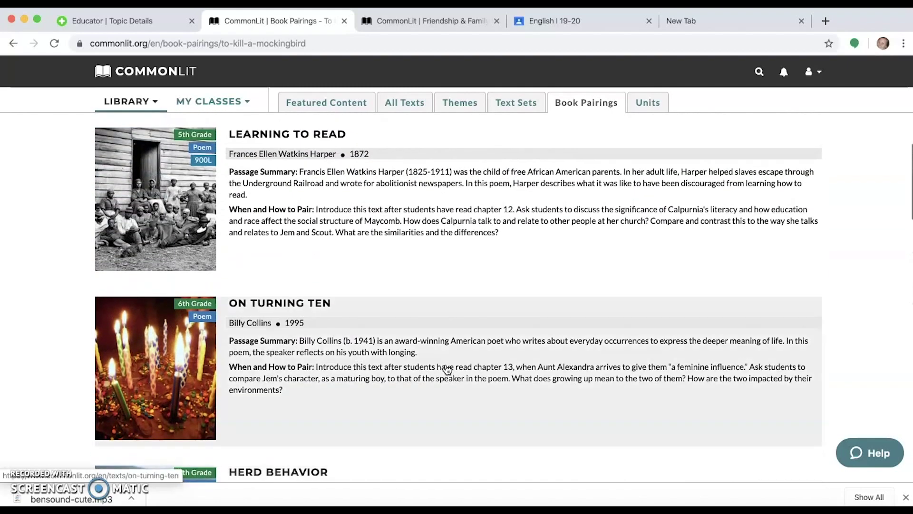
click(301, 422)
scroll(259, 254, up, 4)
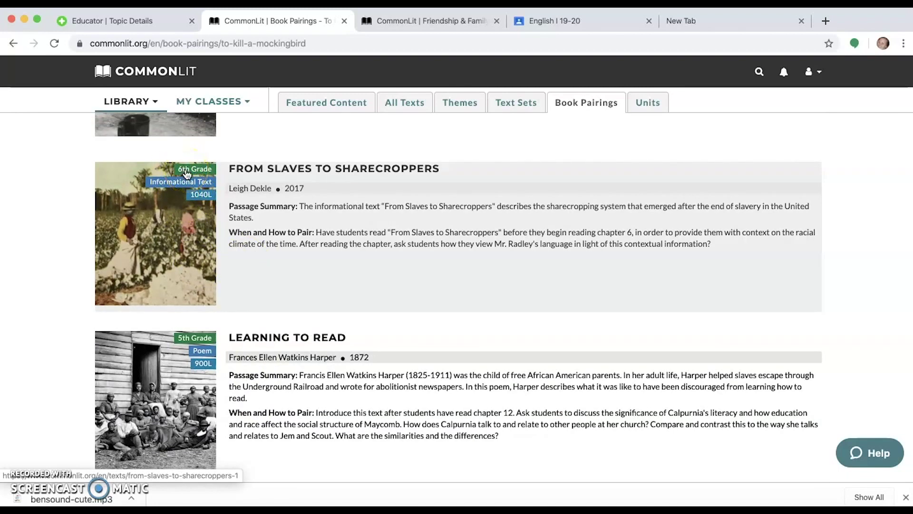
scroll(187, 174, down, 5)
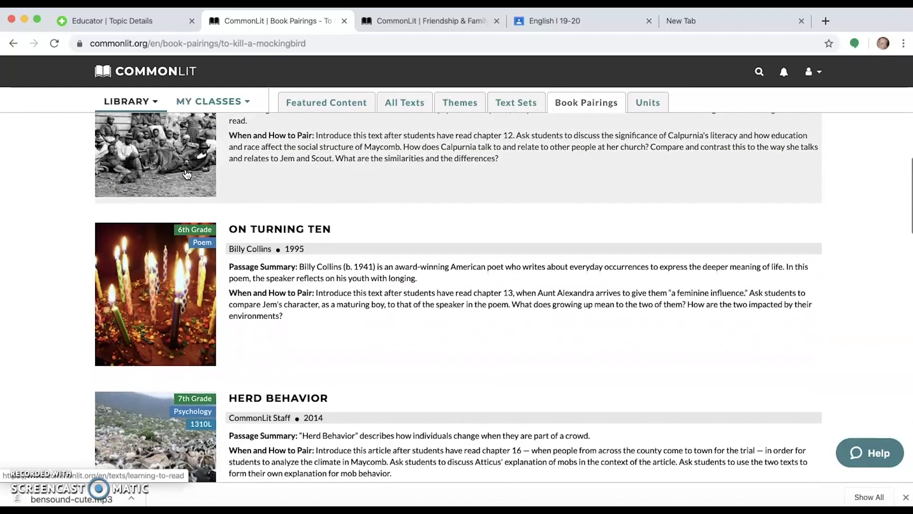
scroll(187, 173, down, 5)
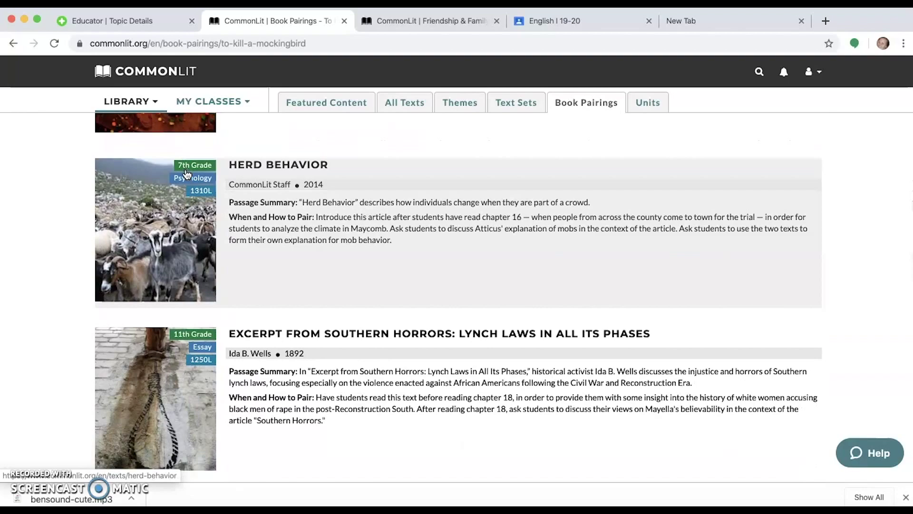
scroll(322, 211, up, 1)
scroll(322, 211, up, 8)
scroll(321, 210, up, 4)
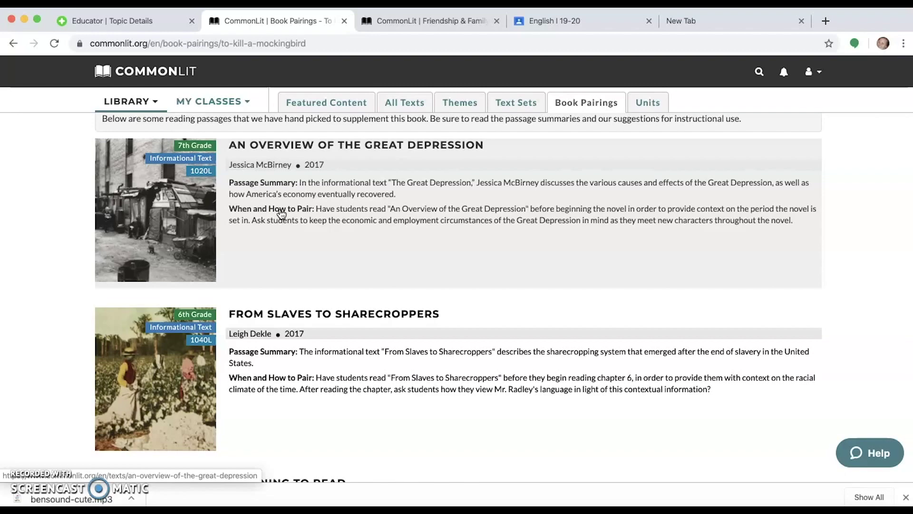
scroll(281, 214, up, 3)
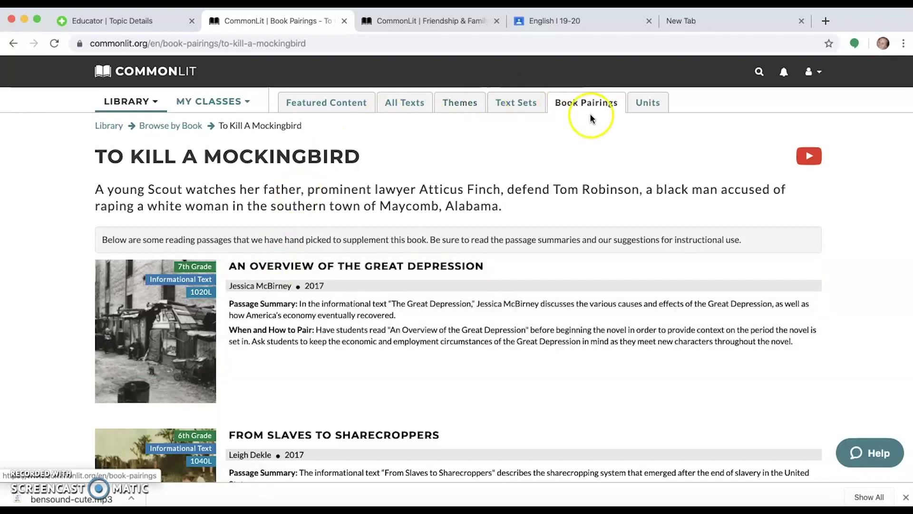
- Browse the CommonLit library by theme and open the Morality theme with its discussion questions
click(135, 100)
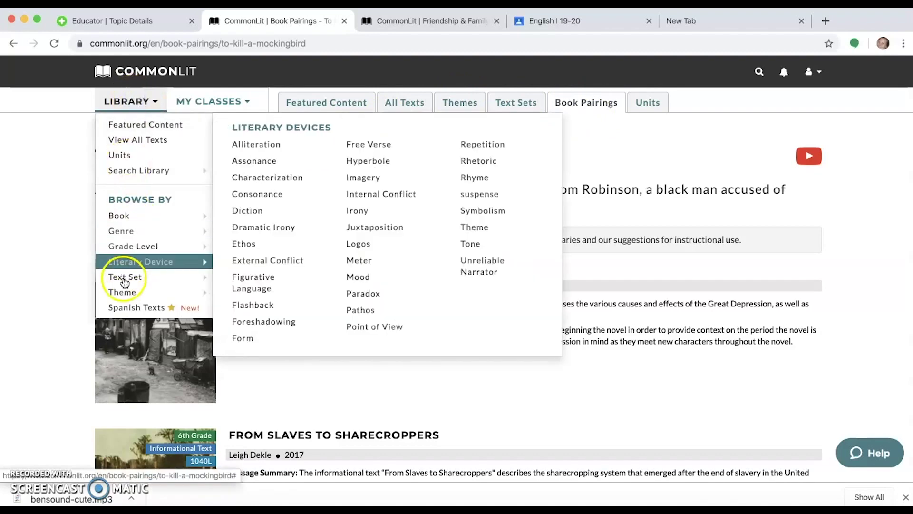
mouse_move(119, 291)
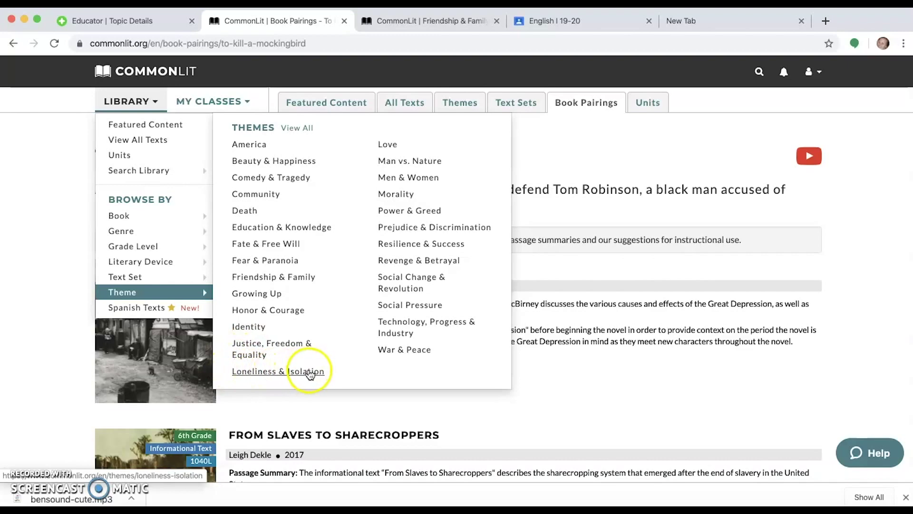
click(393, 195)
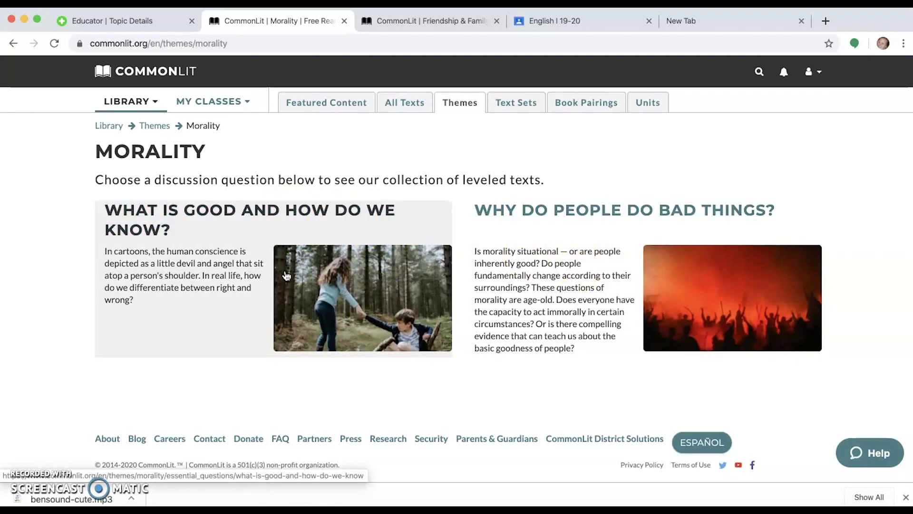
- Open the CommonLit units and look over the author studies, poetry and thematic units for 5th to 7th grade
click(652, 103)
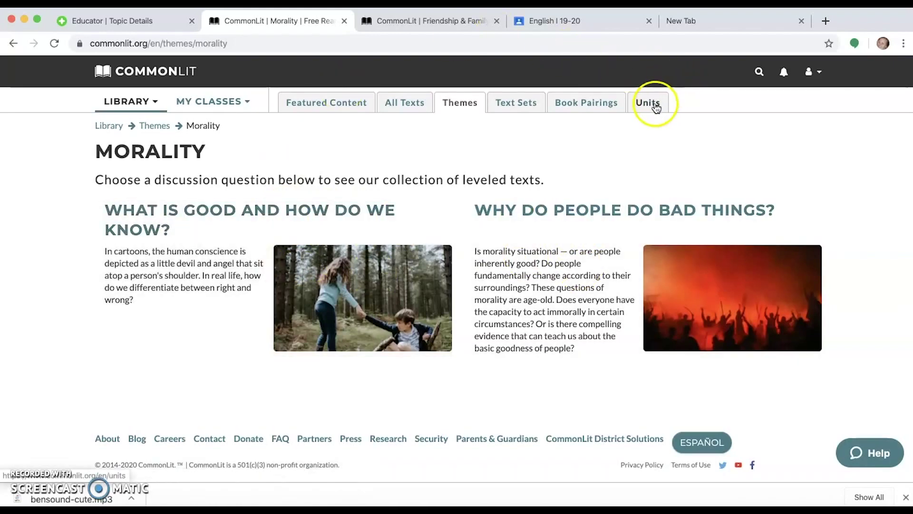
scroll(261, 281, down, 3)
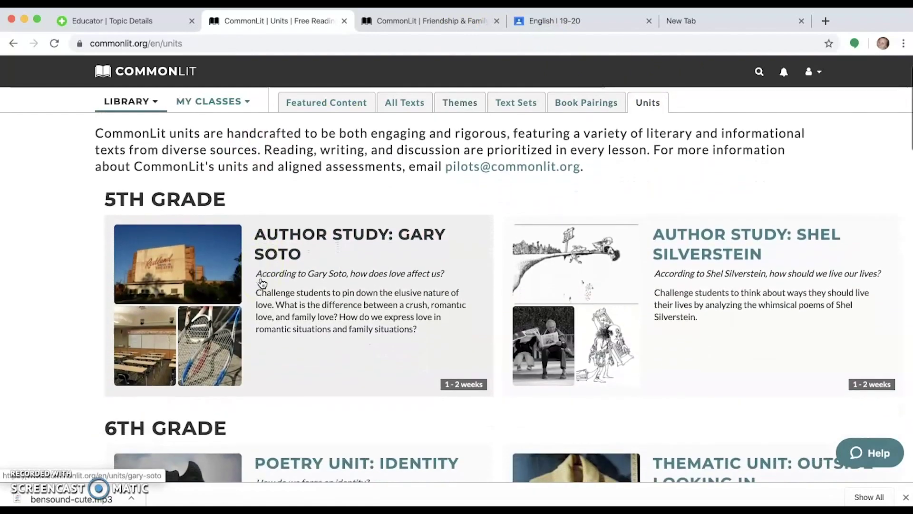
scroll(261, 284, down, 5)
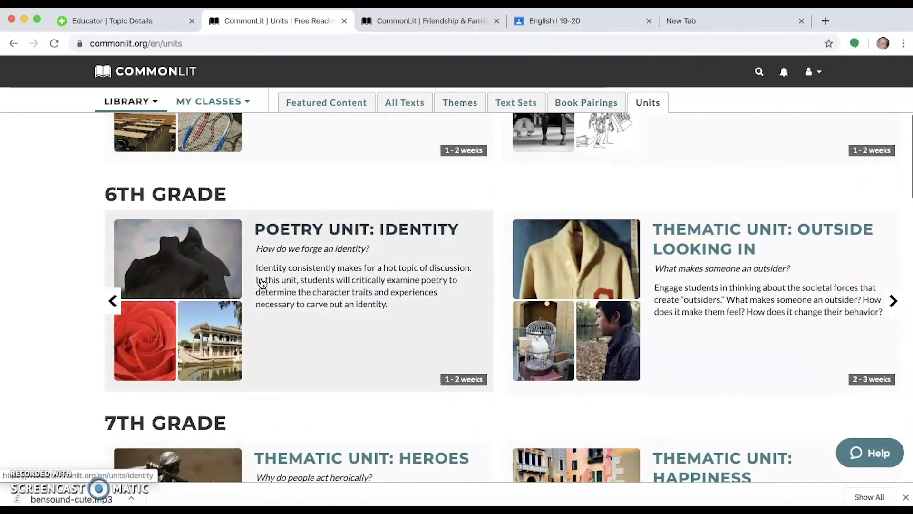
scroll(262, 284, down, 2)
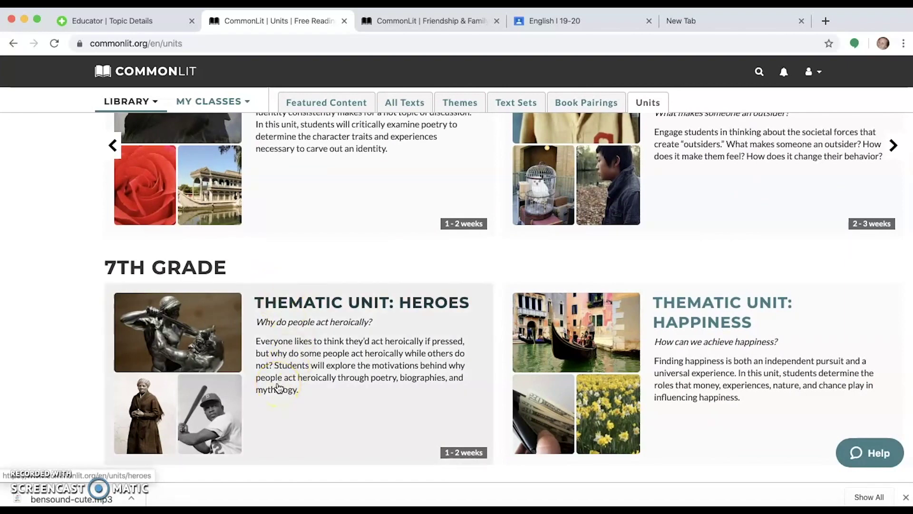
scroll(278, 388, up, 3)
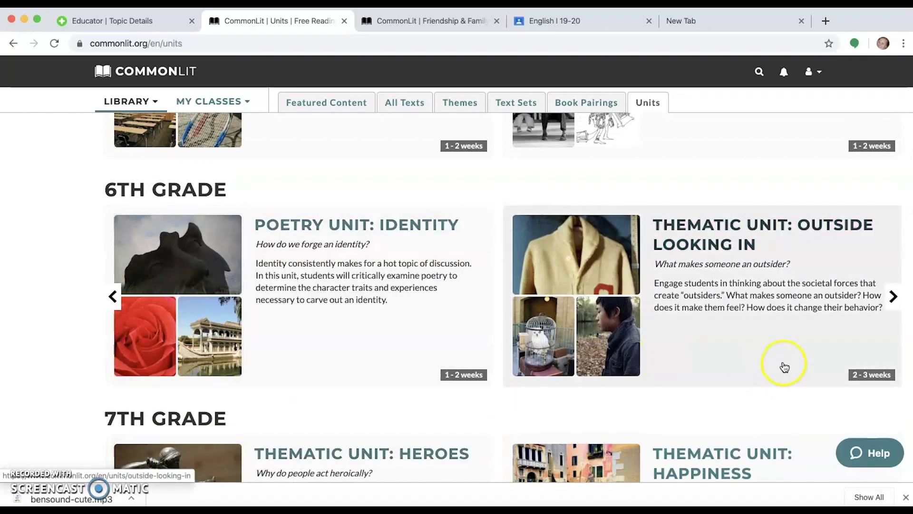
scroll(723, 300, up, 5)
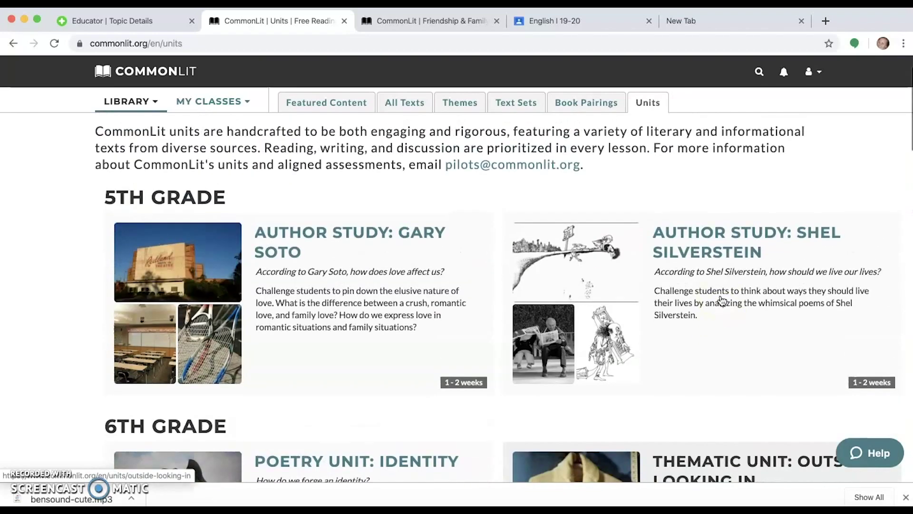
scroll(722, 300, down, 1)
click(743, 213)
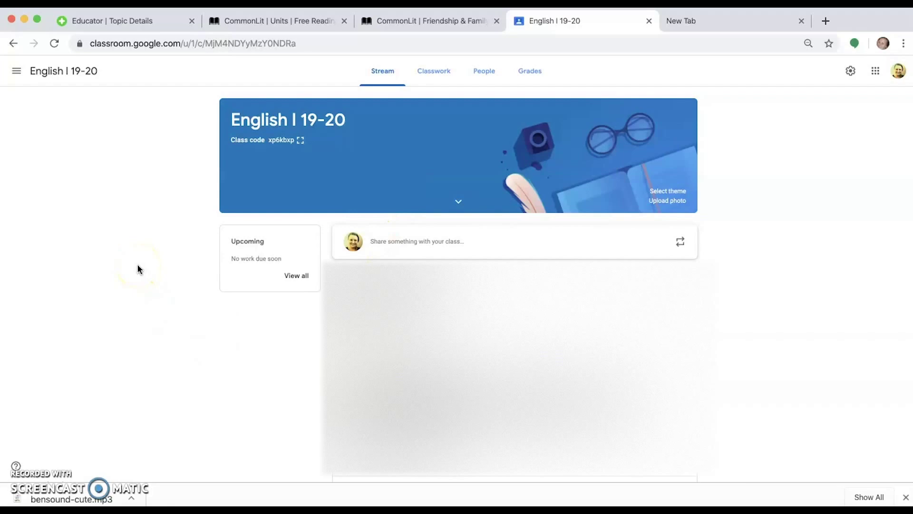
- View the Online Poetry Unit Assignment slides from the Digital Poetry Unit in Google Classroom, and return to the class's Classwork list
click(427, 76)
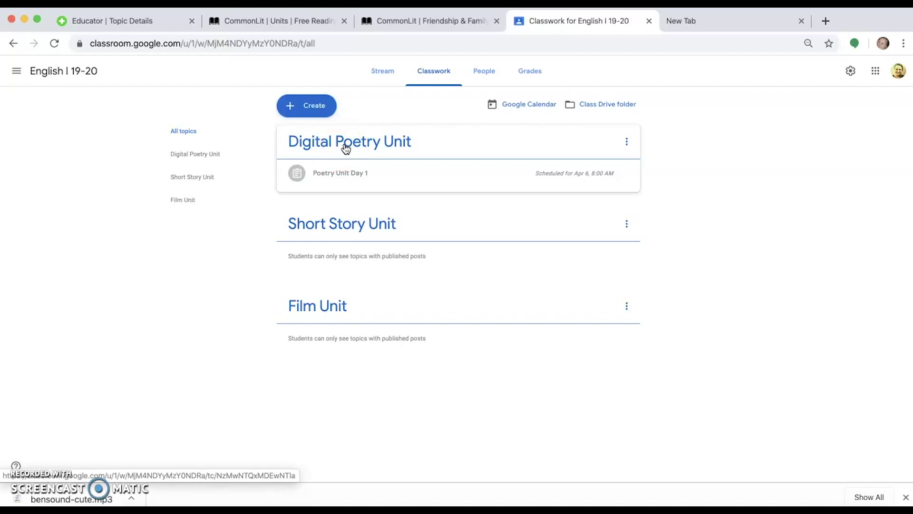
click(346, 149)
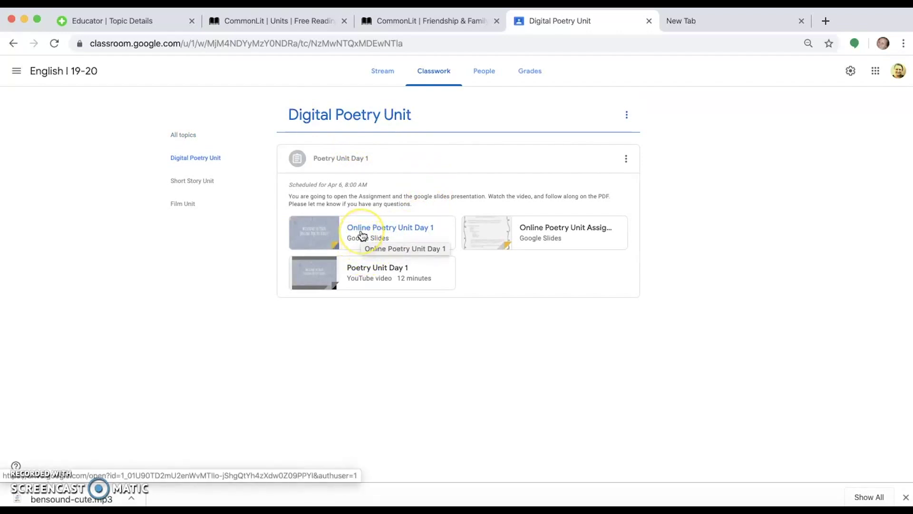
click(557, 238)
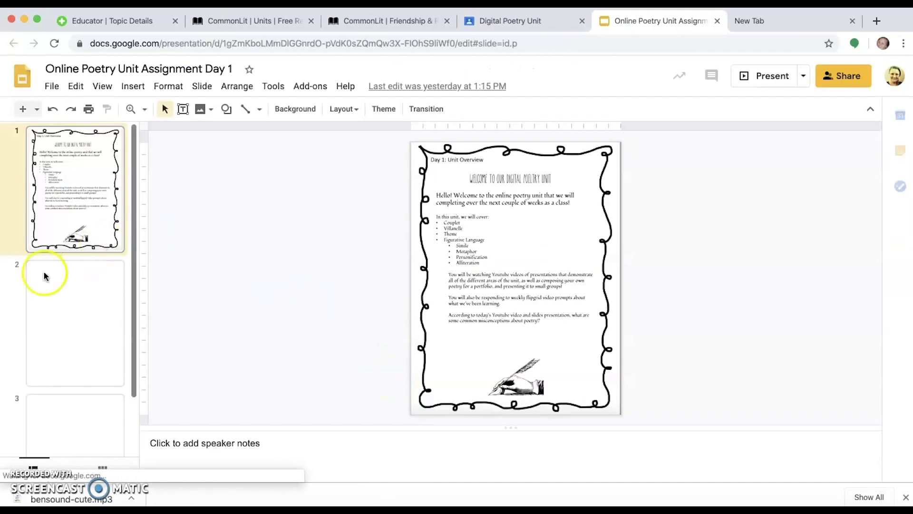
click(505, 19)
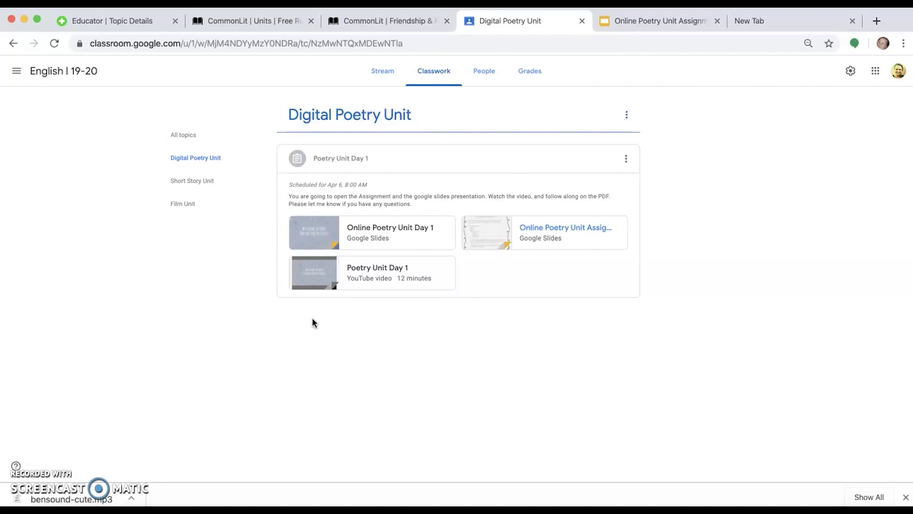
click(13, 45)
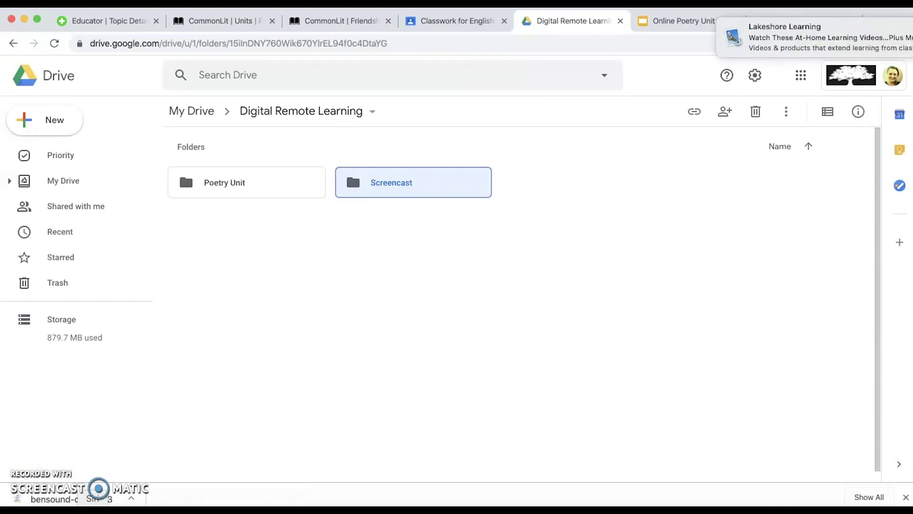
- Switch to PowerPoint, open the recommended Digital Only Couplet presentation and look through its slides
click(890, 29)
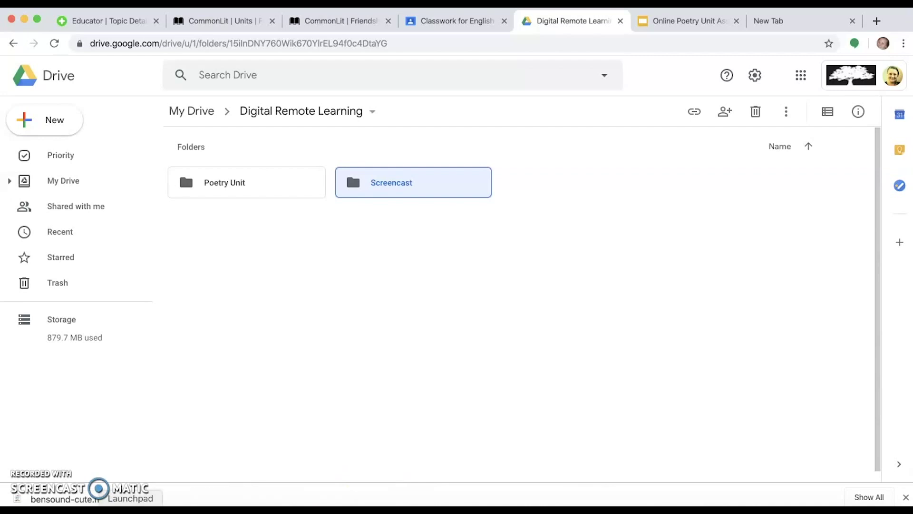
click(130, 510)
click(350, 251)
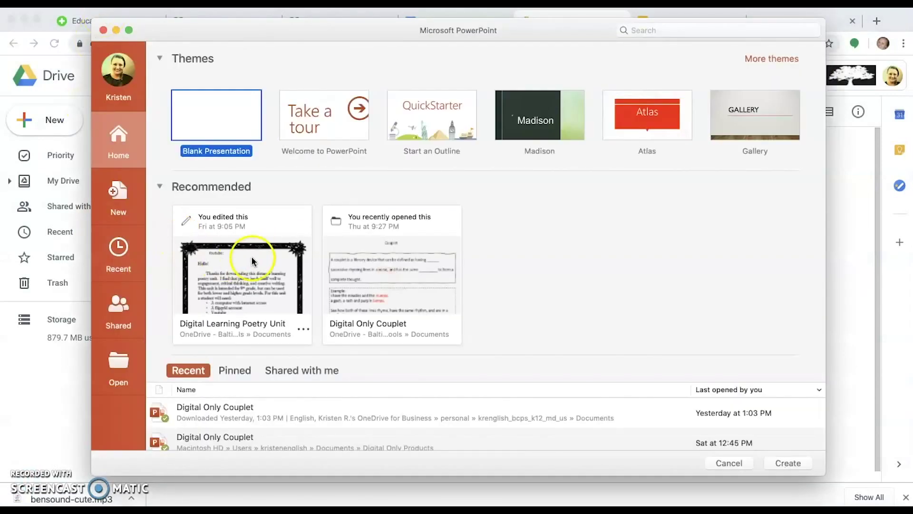
click(254, 268)
click(441, 292)
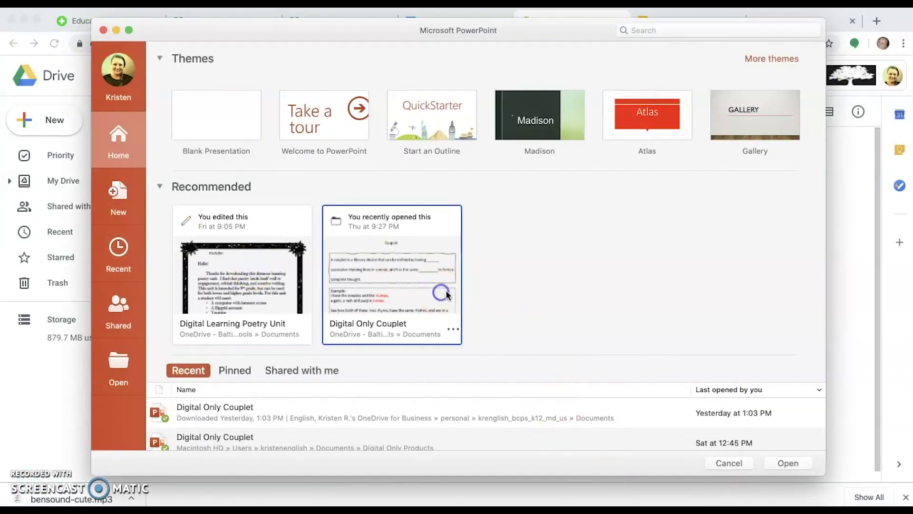
click(788, 464)
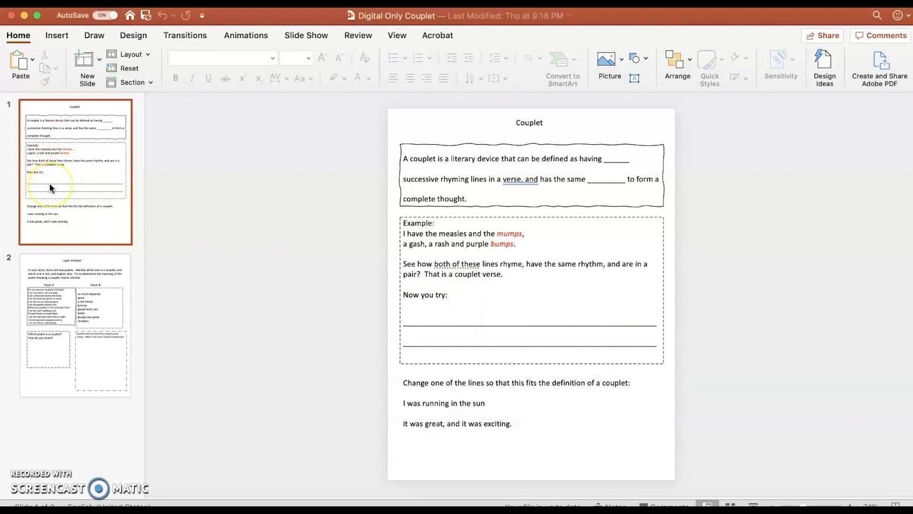
key(Down)
key(Up)
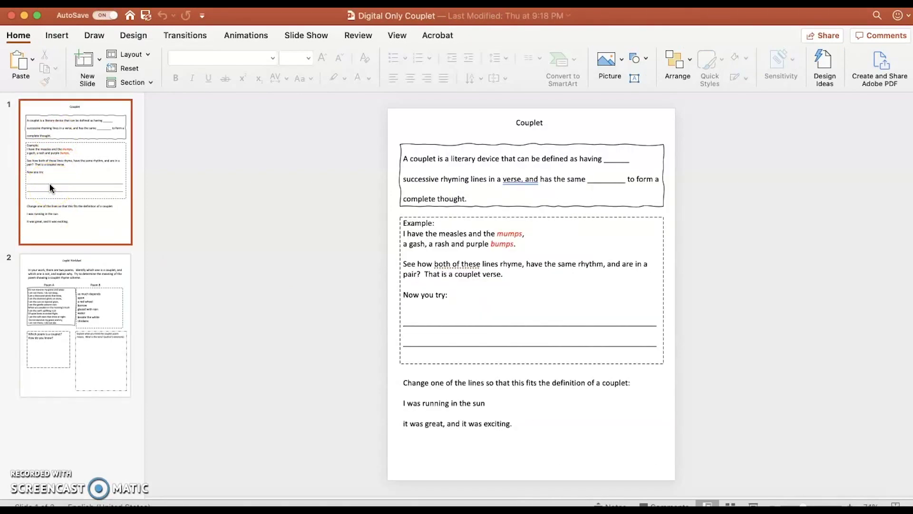